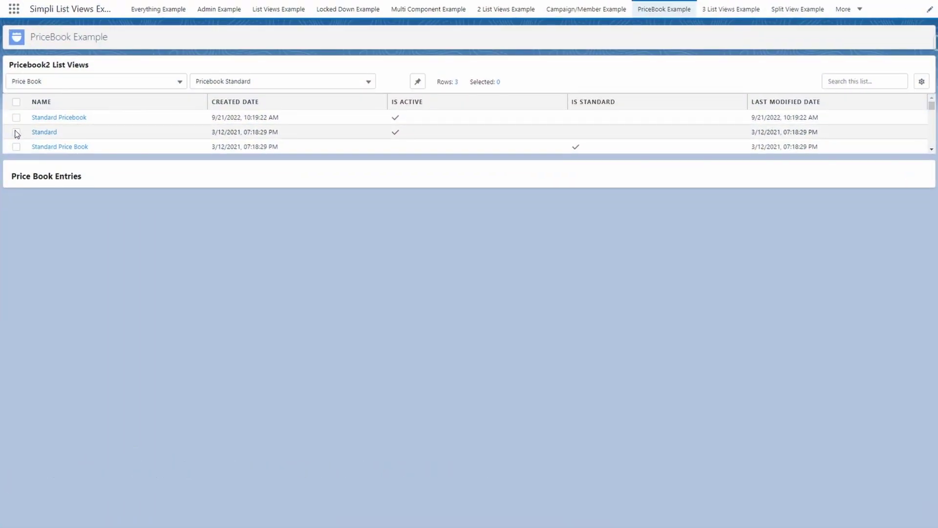
Select the Standard price book, scroll its entries to the $835,000.00 total, and open Select an Action
click(16, 132)
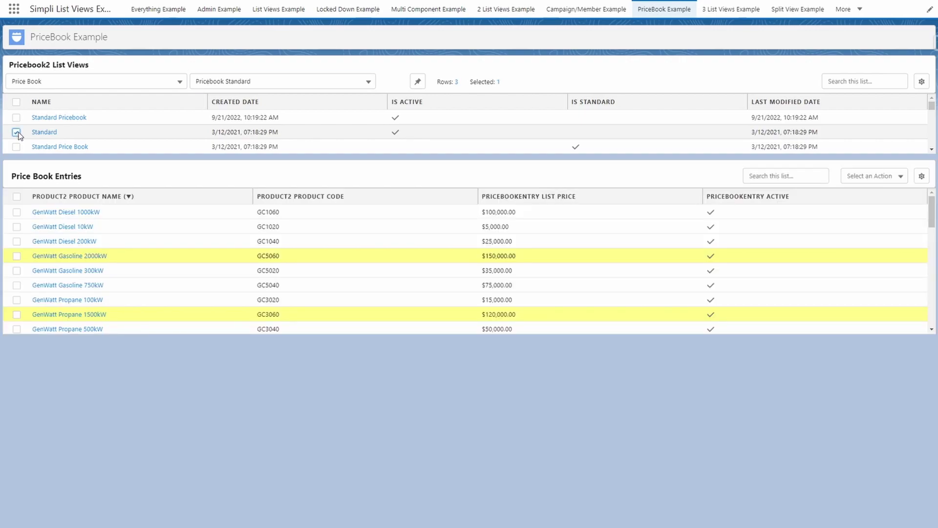
drag(932, 214, 932, 243)
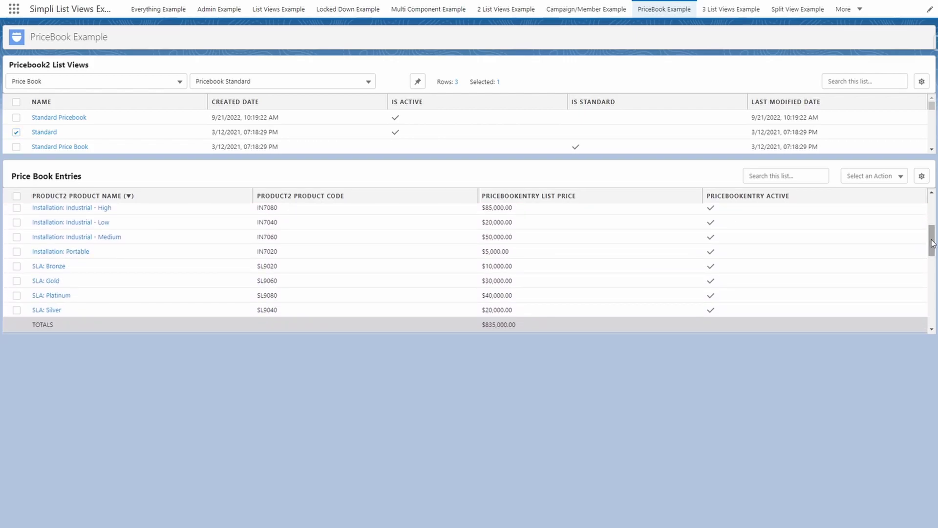
click(898, 177)
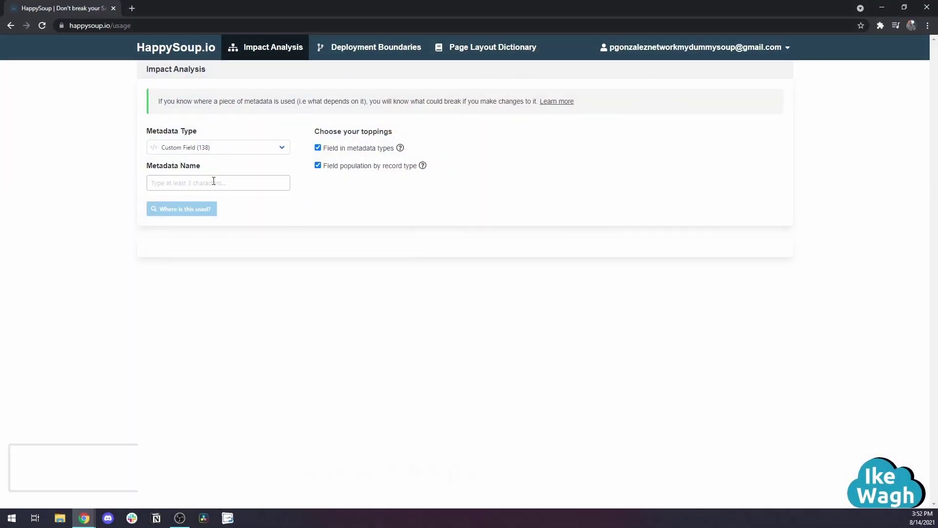
Find where Account.CustomerPriority__c is used and expand the tree of its 22 dependent items
click(214, 182)
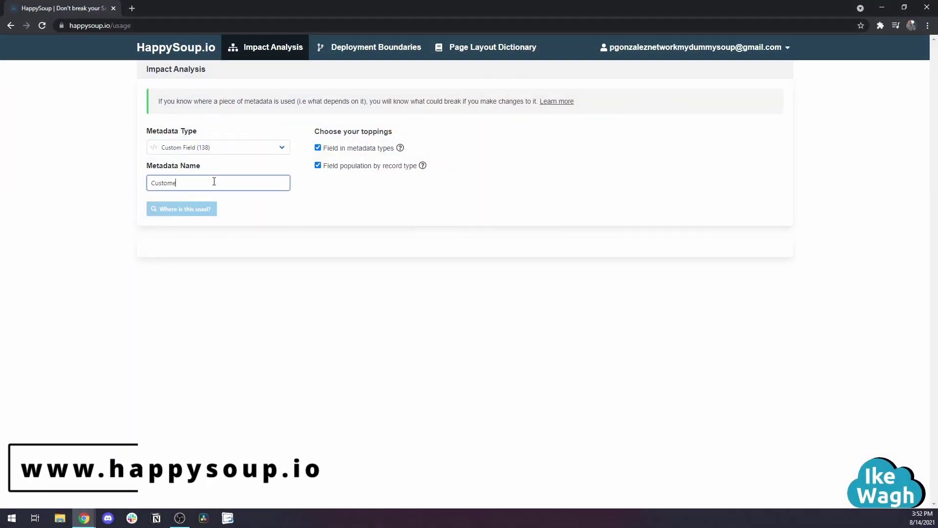
text(Customer)
click(210, 209)
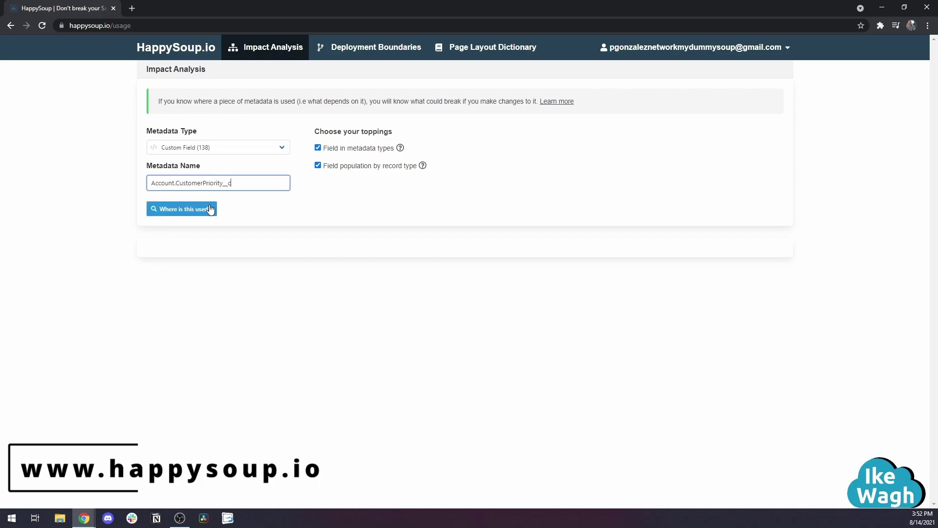
click(175, 209)
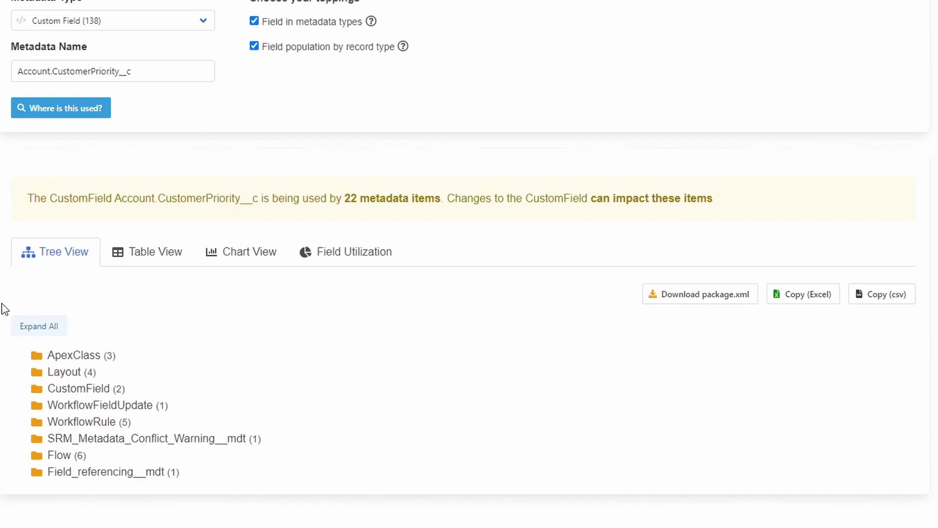
click(35, 326)
scroll(100, 370, down, 2)
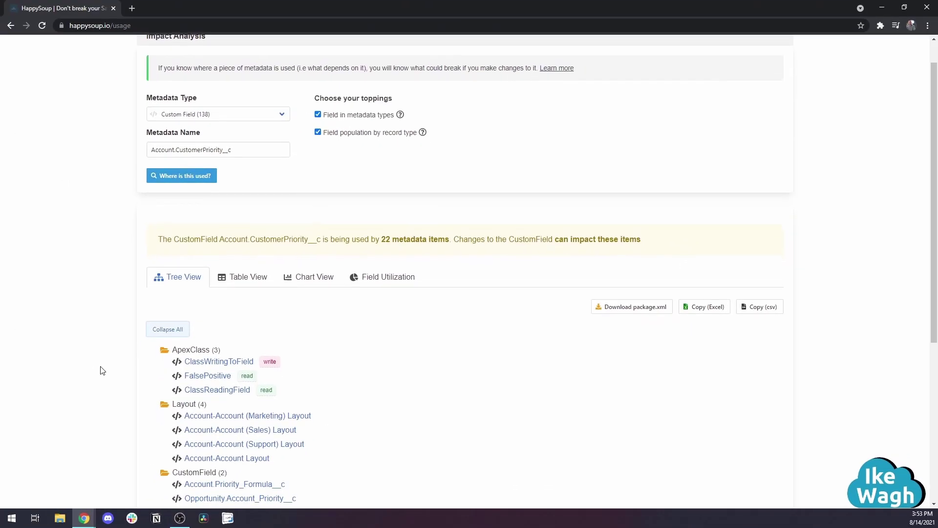
scroll(102, 370, down, 5)
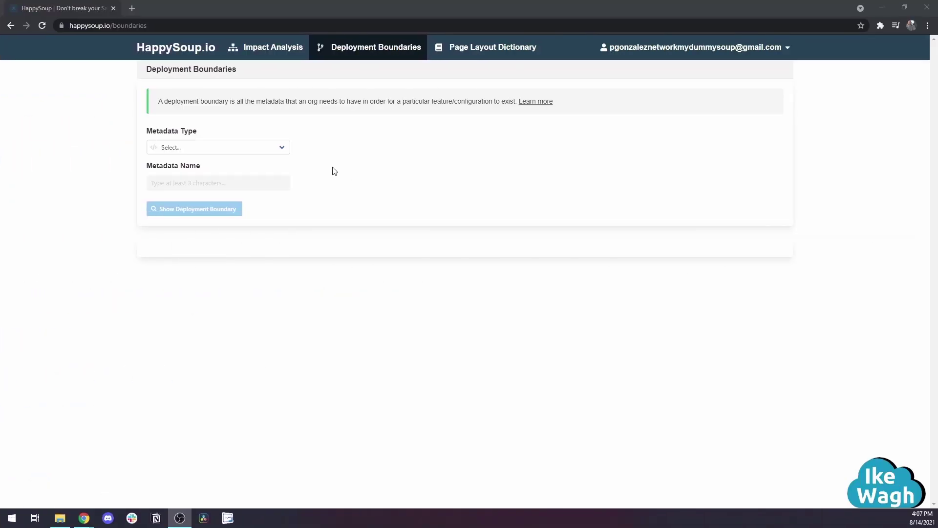
Show the expanded deployment boundary for the Apex class OpportunityTriggerHelper
click(267, 155)
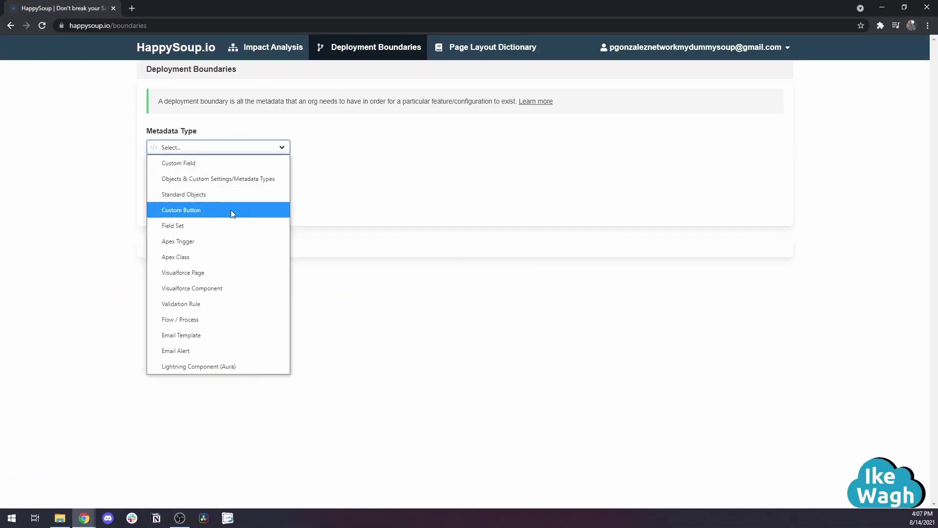
click(206, 252)
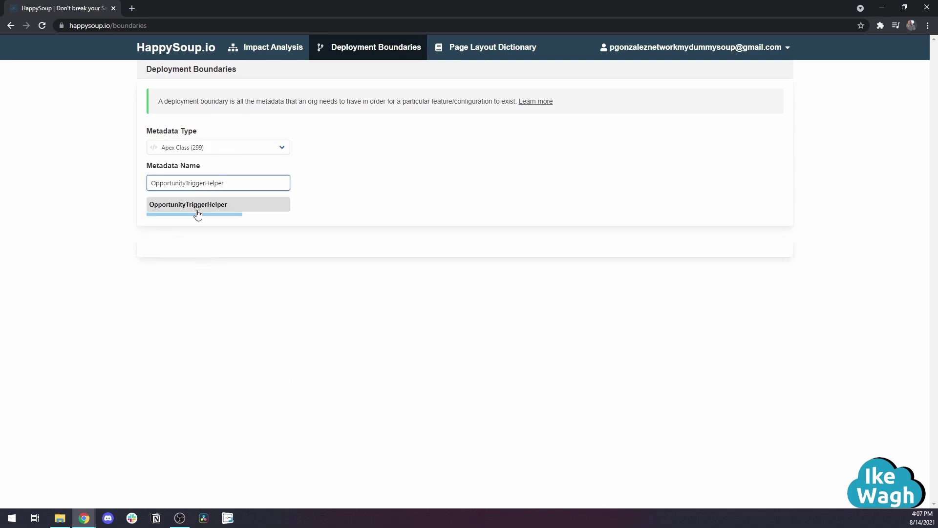
click(198, 213)
click(175, 211)
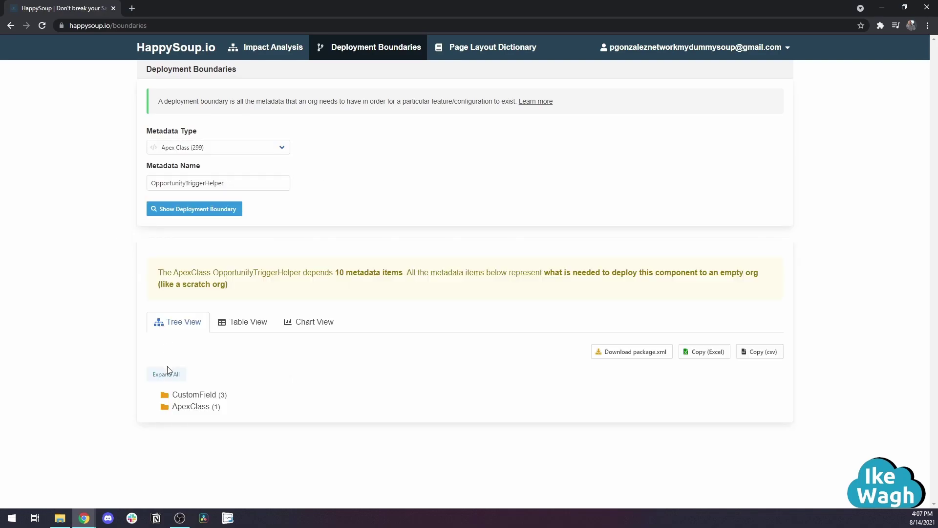
click(167, 373)
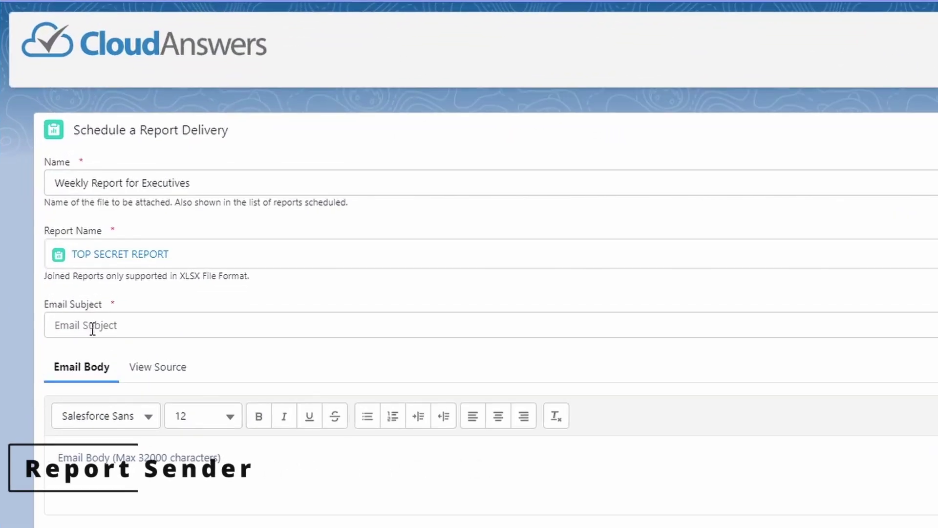
Enter subject 'Top', body 'Please enjoy this top secret email every Wednesday!', and a second recipient's e-mail
click(93, 329)
text(Top Secret Report Email)
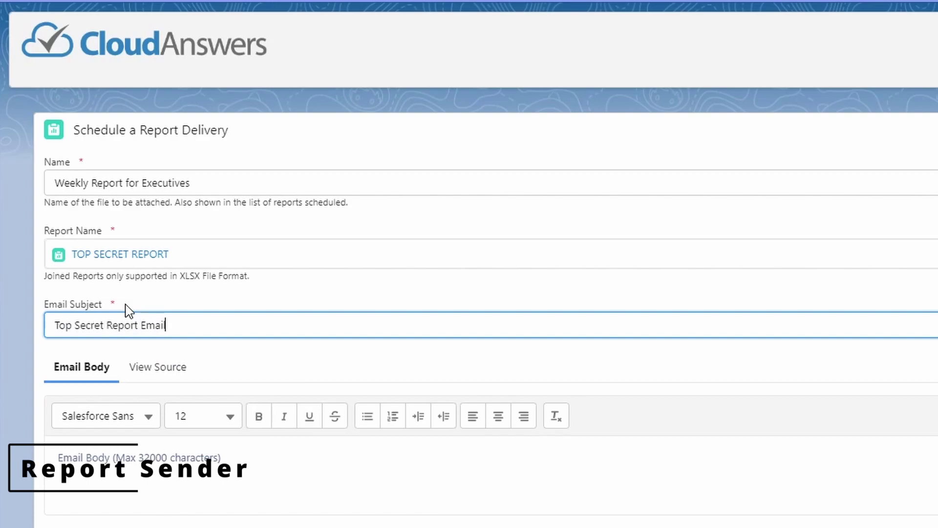
click(59, 457)
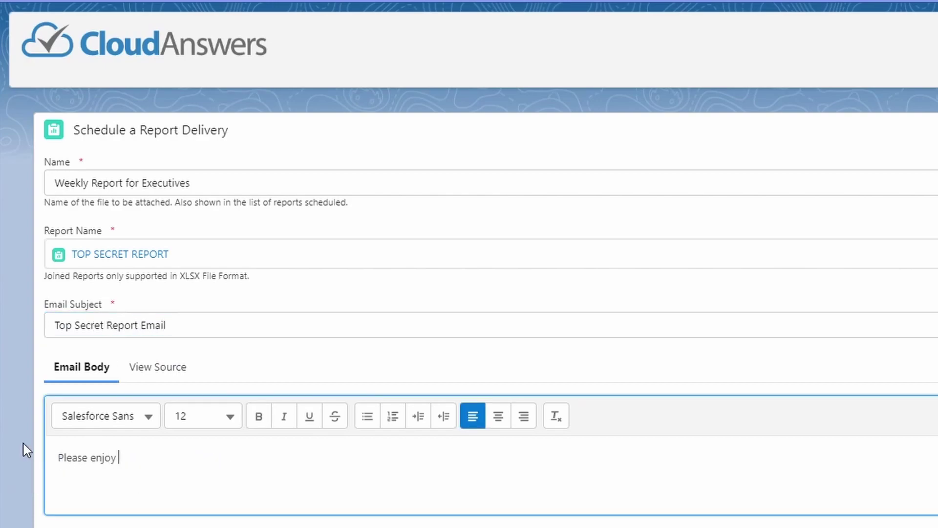
text(Please enjoy this top secret email every Wednesd)
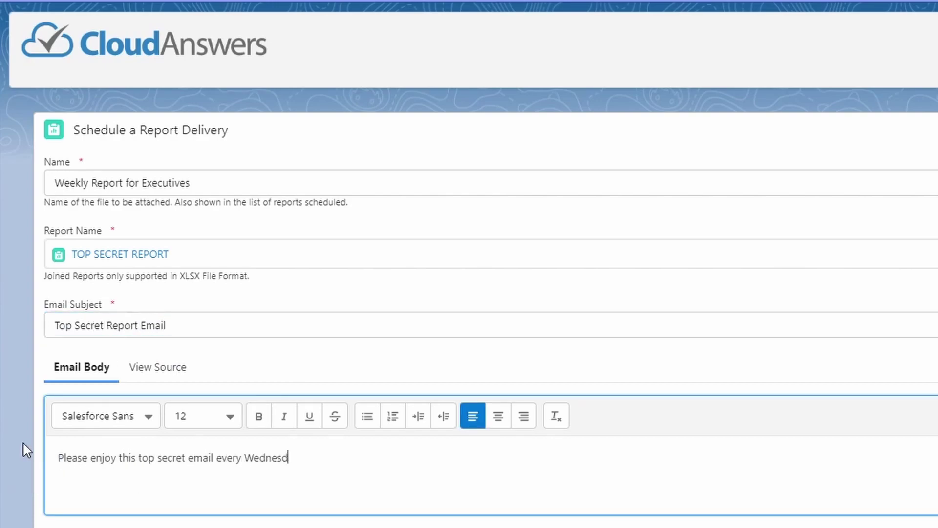
text(ay!)
scroll(25, 450, down, 5)
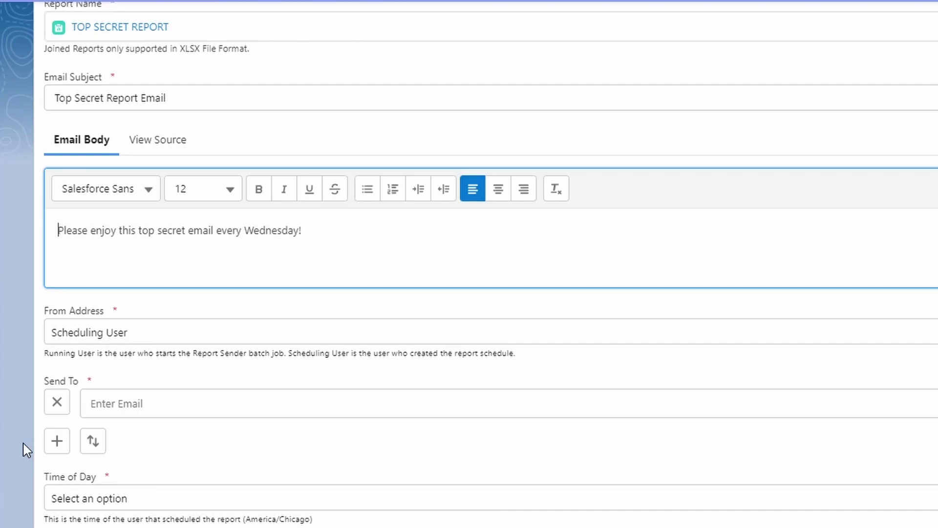
click(57, 440)
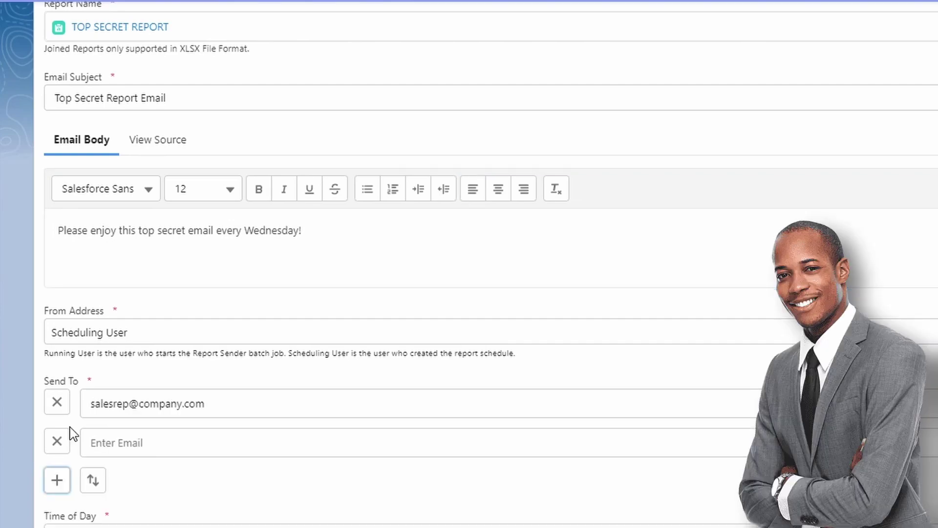
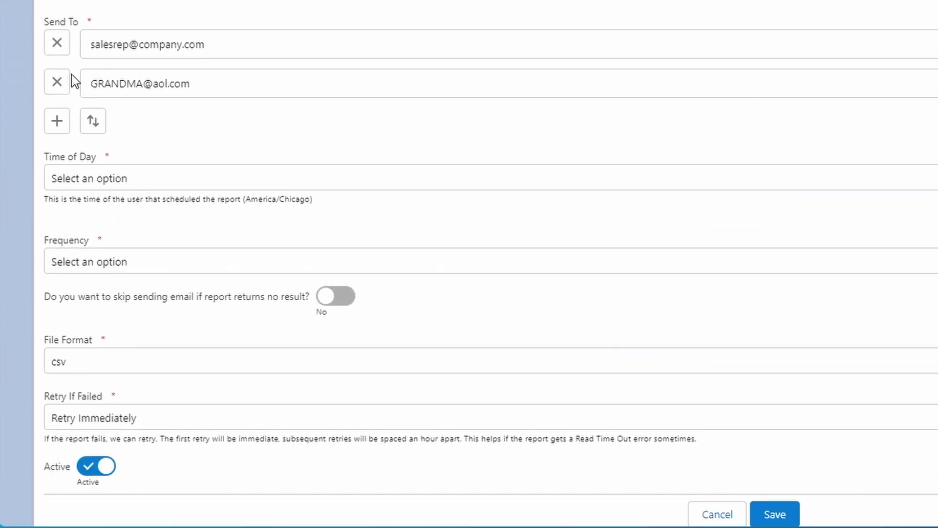
Schedule the report delivery weekly on Wednesdays at 10:00 AM
click(92, 181)
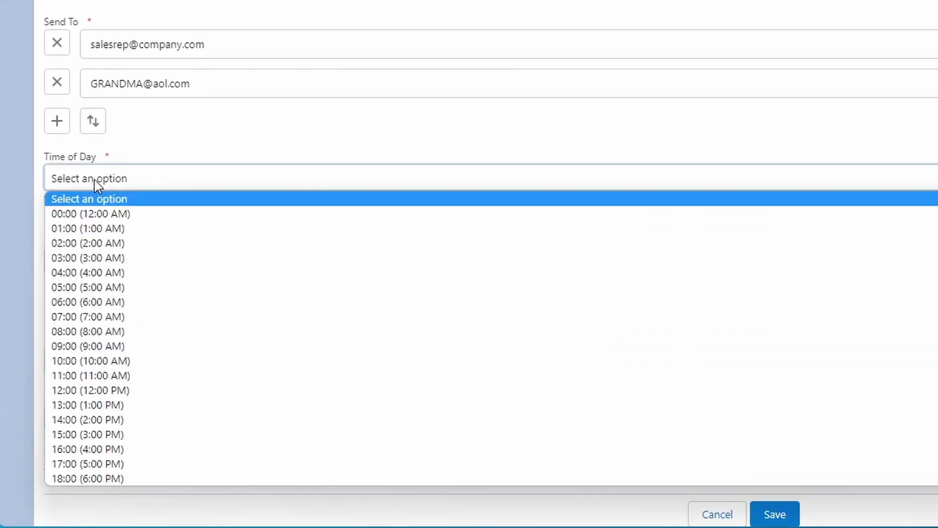
click(120, 366)
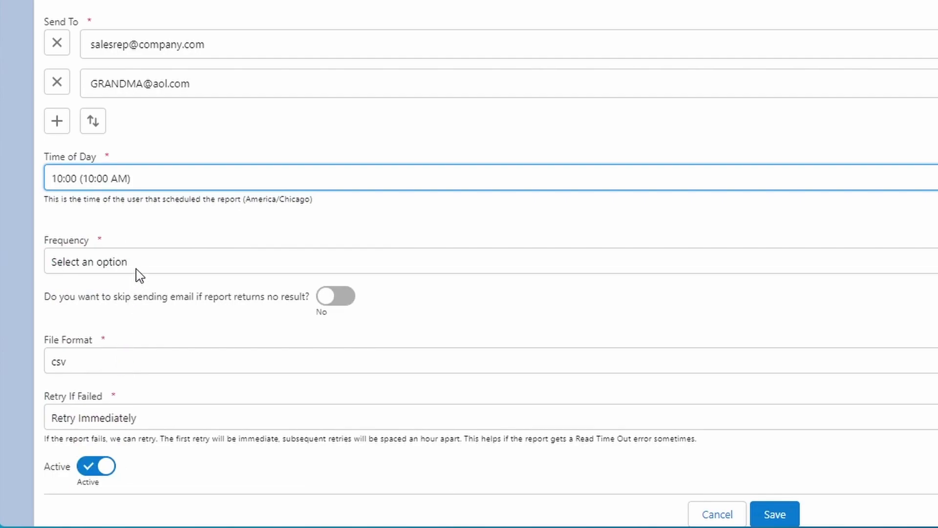
click(138, 274)
click(139, 327)
click(162, 331)
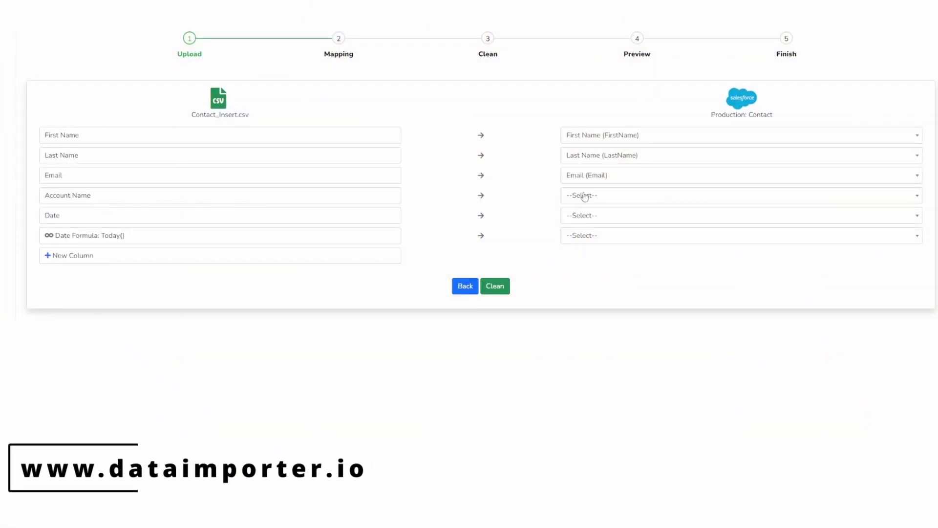
Map the CSV's Account Name column to the Contact's Account.Name field
click(664, 203)
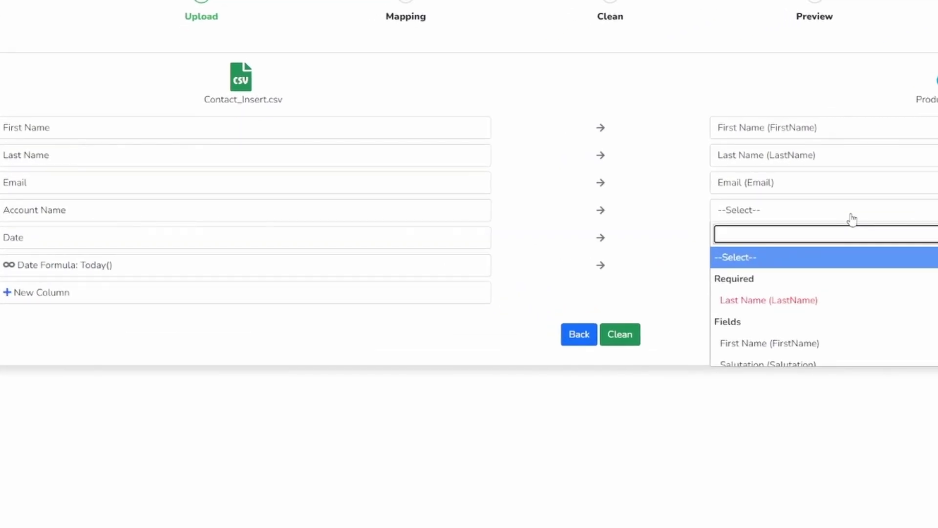
text(Account)
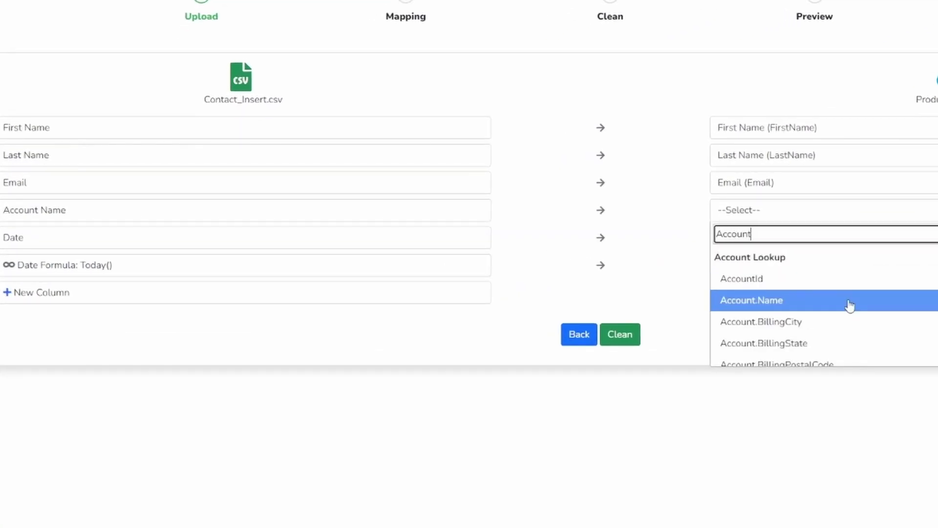
click(851, 304)
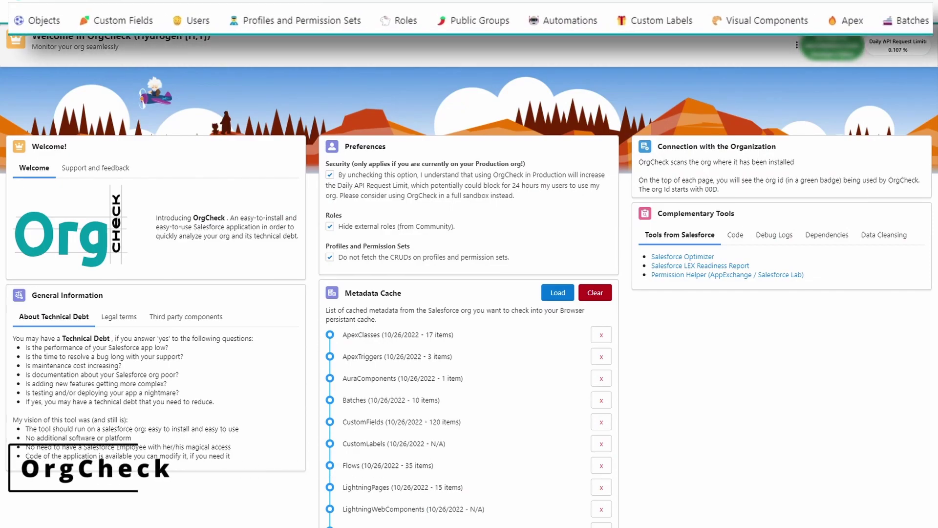
Review OrgCheck's Custom Fields and Profiles and Permission Sets views, then show the Role Hierarchy
click(123, 20)
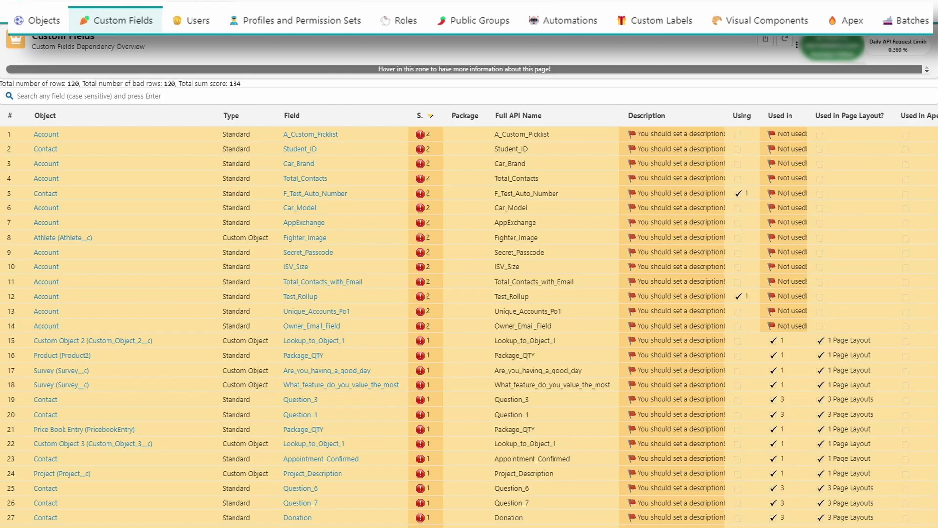
click(236, 16)
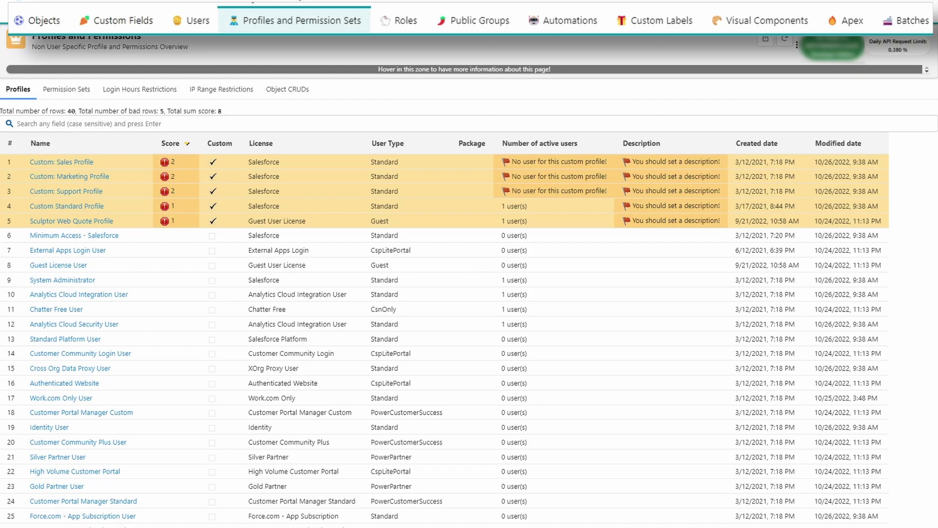
click(396, 15)
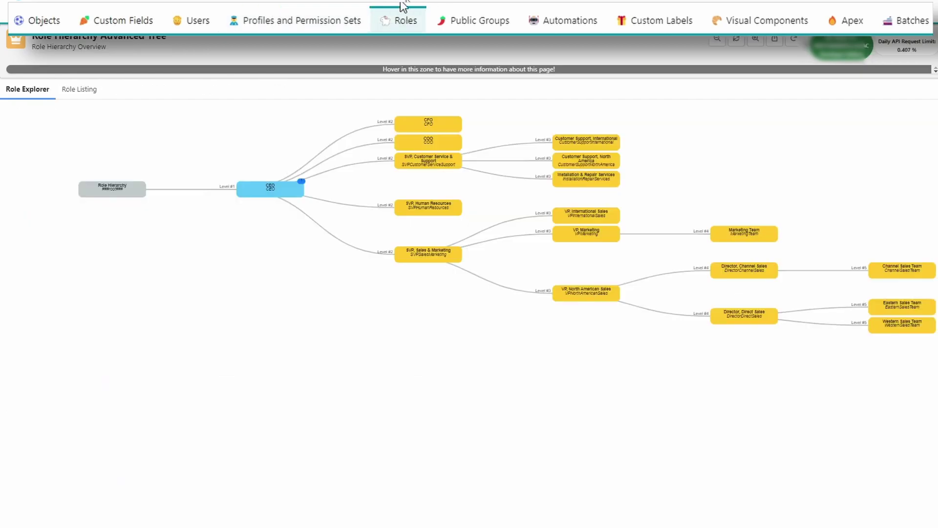